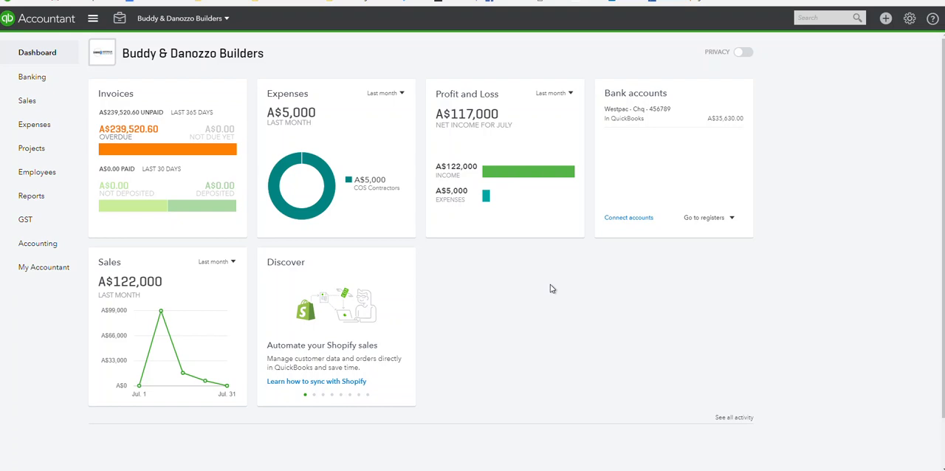
- Look over the customer list with its jobs, and open the timesheet import for employees
left_click(34, 106)
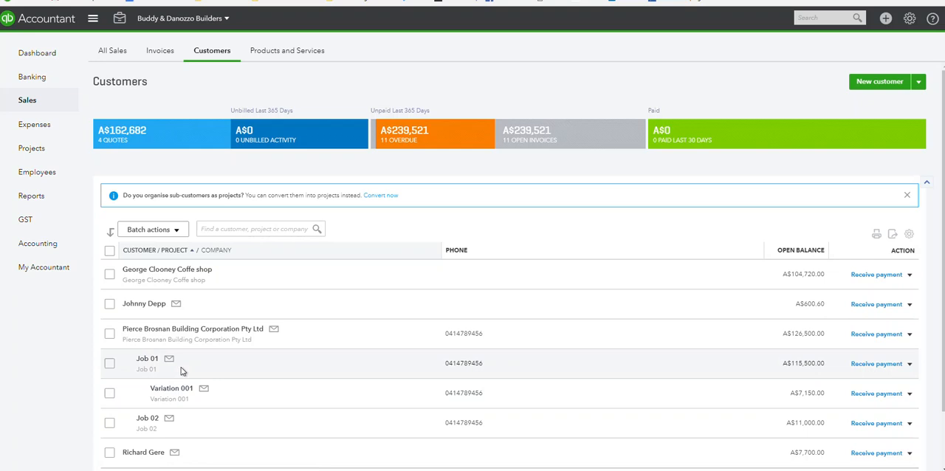
left_click(24, 177)
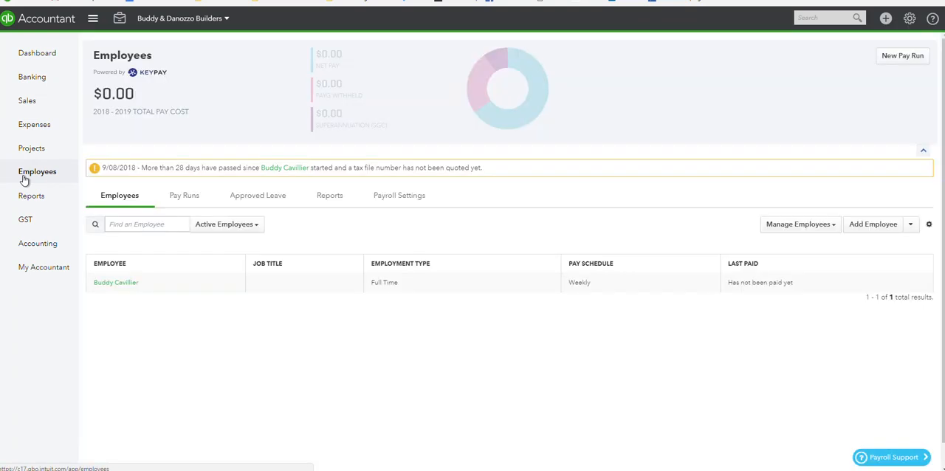
left_click(828, 226)
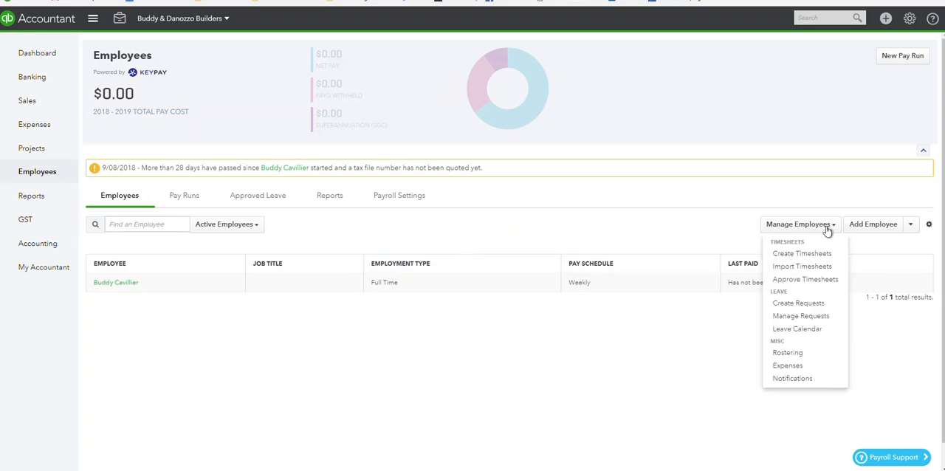
left_click(802, 267)
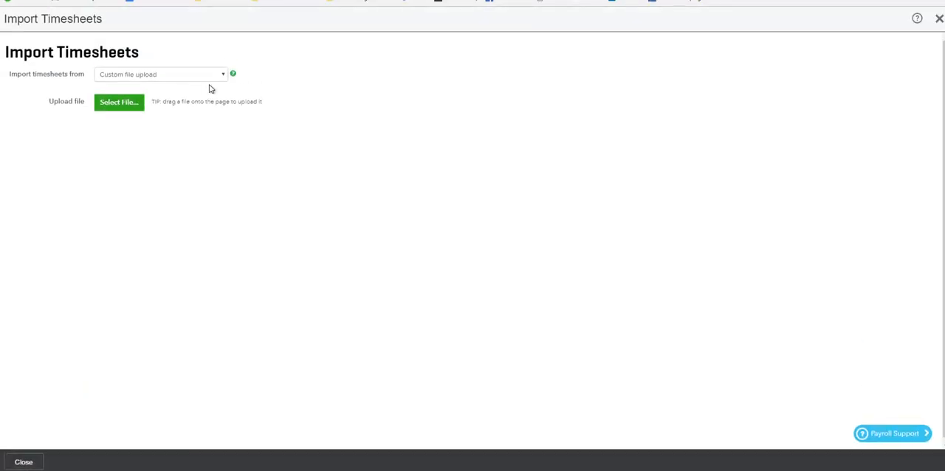
- Import last month's timesheets (1/07/2018 to 31/07/2018) from QuickBooks, leaving them unapproved
left_click(223, 79)
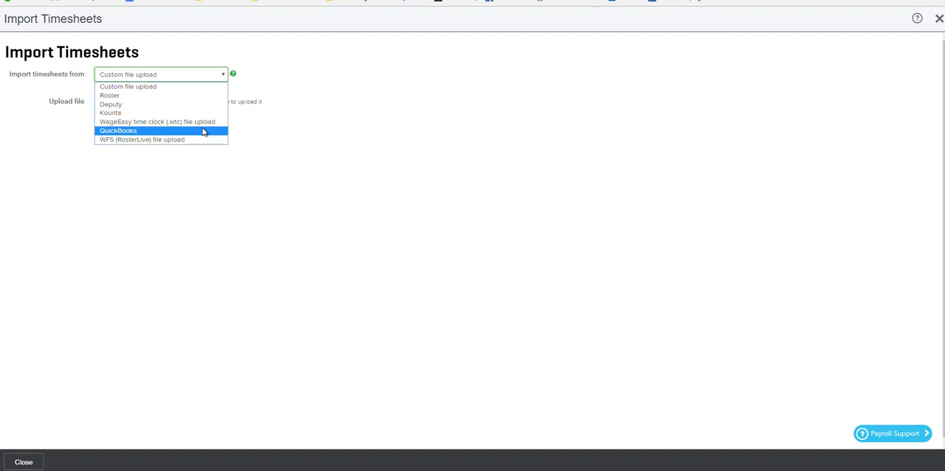
left_click(124, 135)
left_click(146, 106)
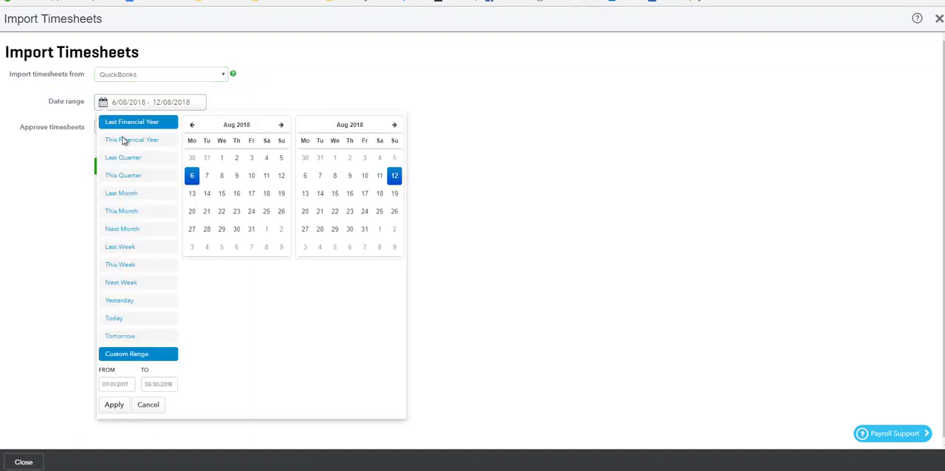
left_click(122, 195)
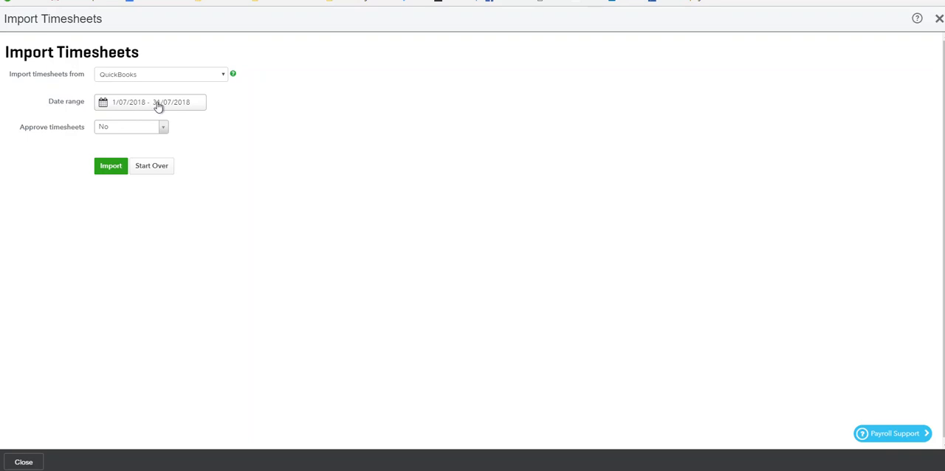
left_click(110, 169)
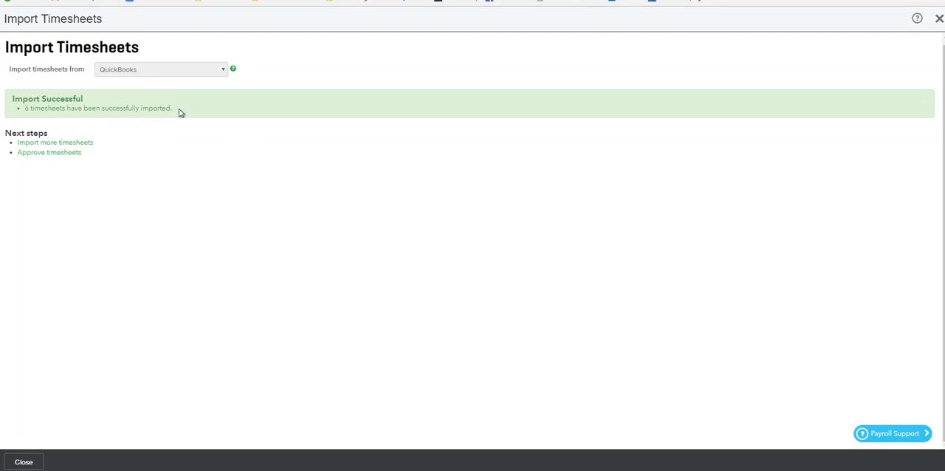
- Approve the submitted timesheets of 2 and 3 July for the week ending 3 Jul 2018
left_click(36, 154)
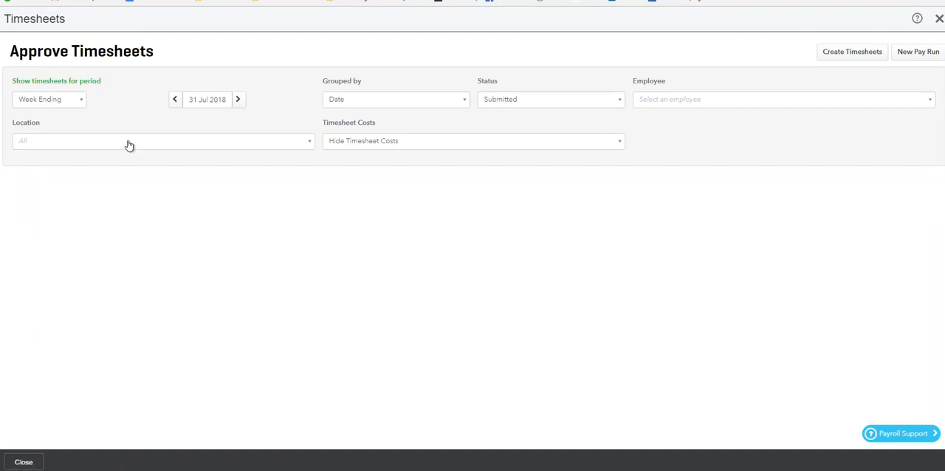
left_click(176, 100)
left_click(175, 100)
left_click(176, 100)
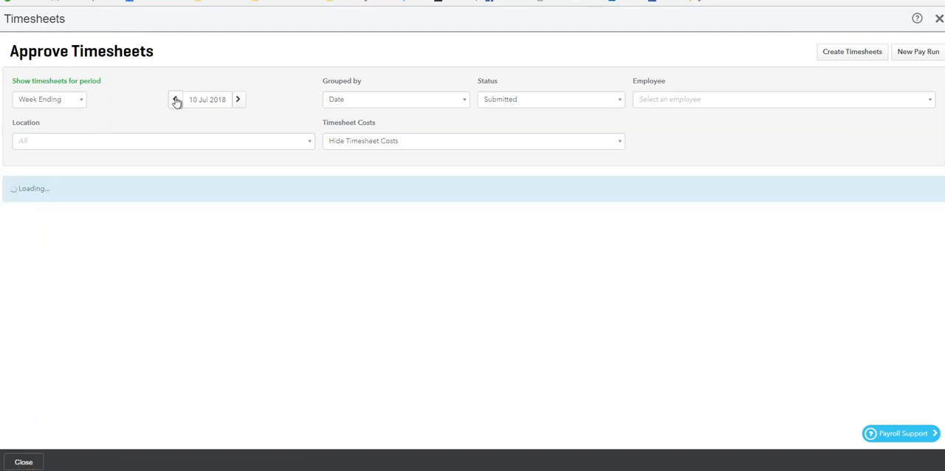
left_click(176, 100)
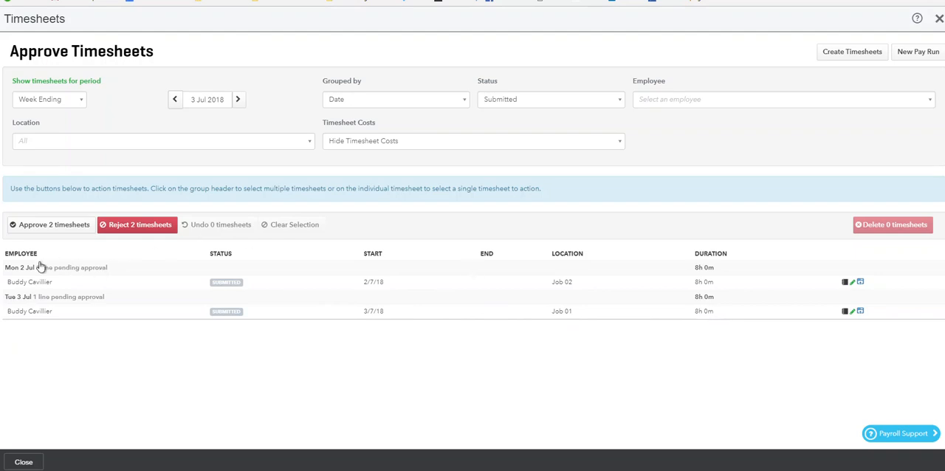
left_click(42, 270)
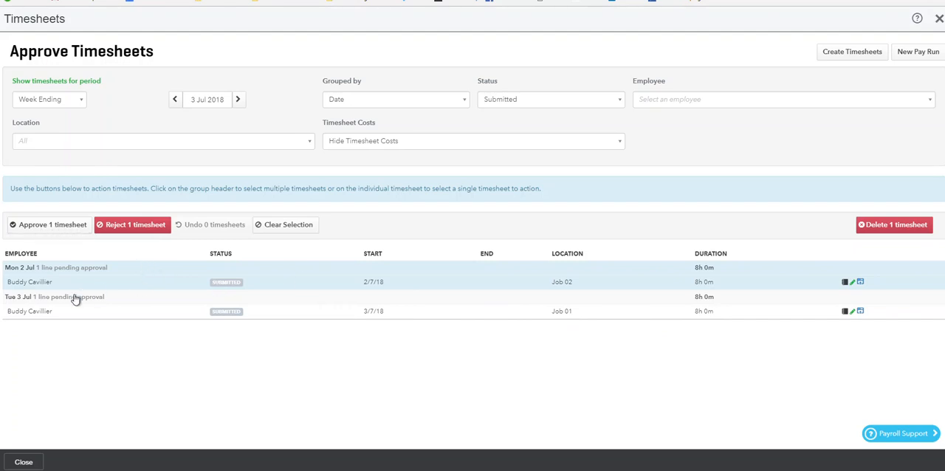
left_click(45, 300)
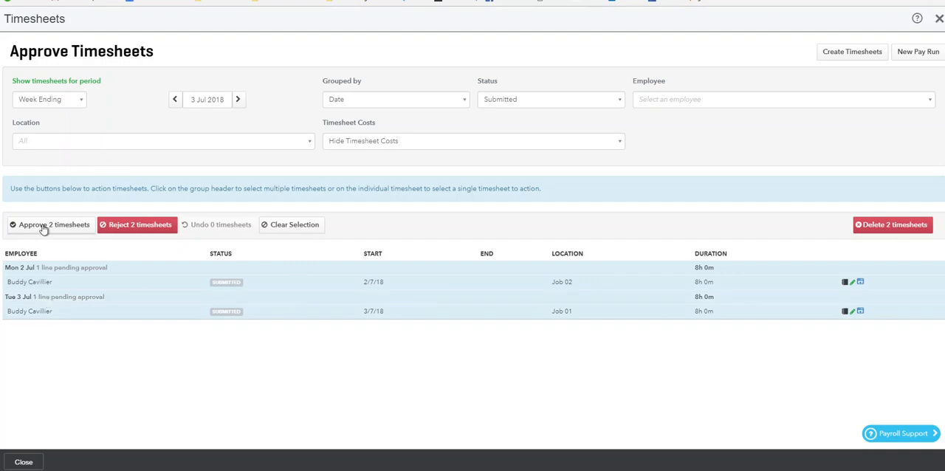
left_click(43, 228)
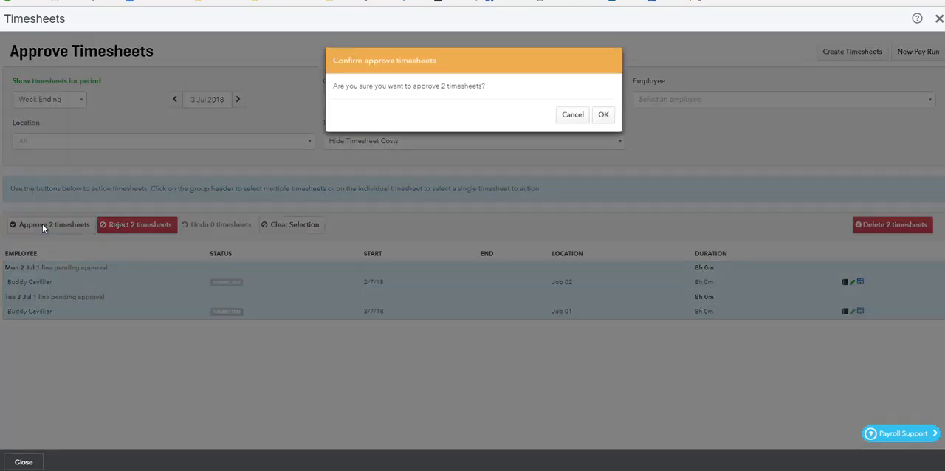
left_click(603, 117)
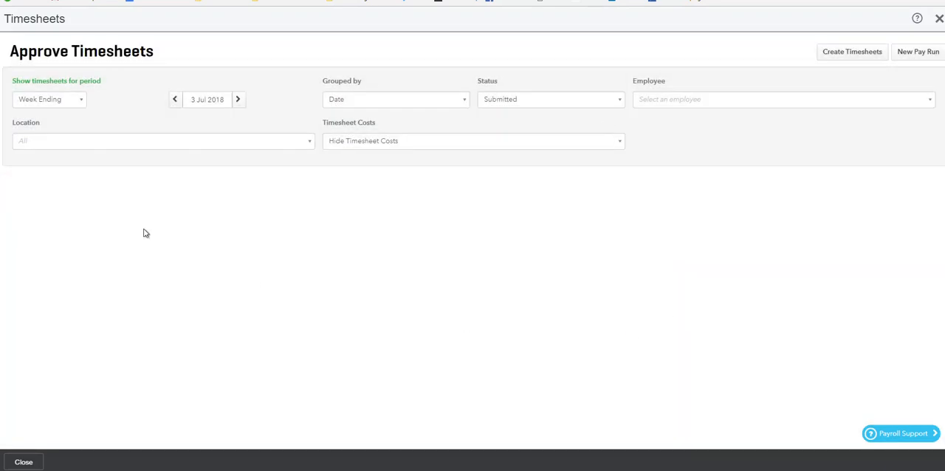
- Try to approve the four submitted timesheets for the week ending 10 Jul 2018
left_click(238, 100)
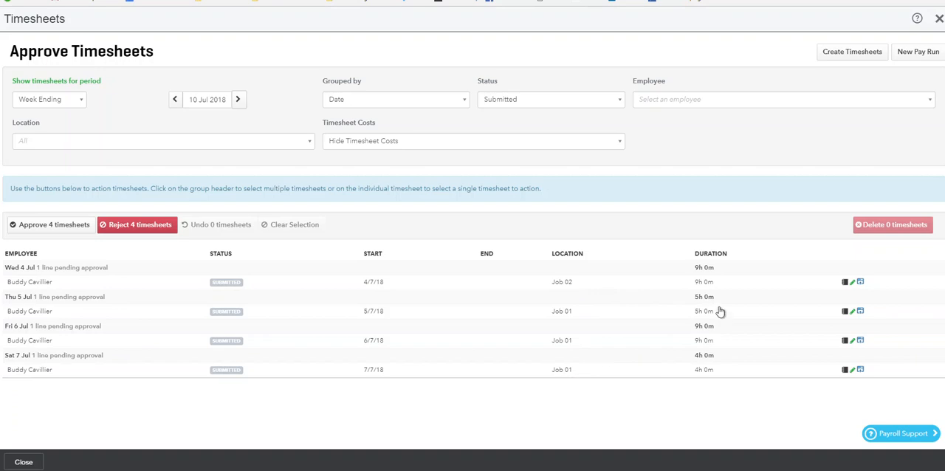
left_click(58, 272)
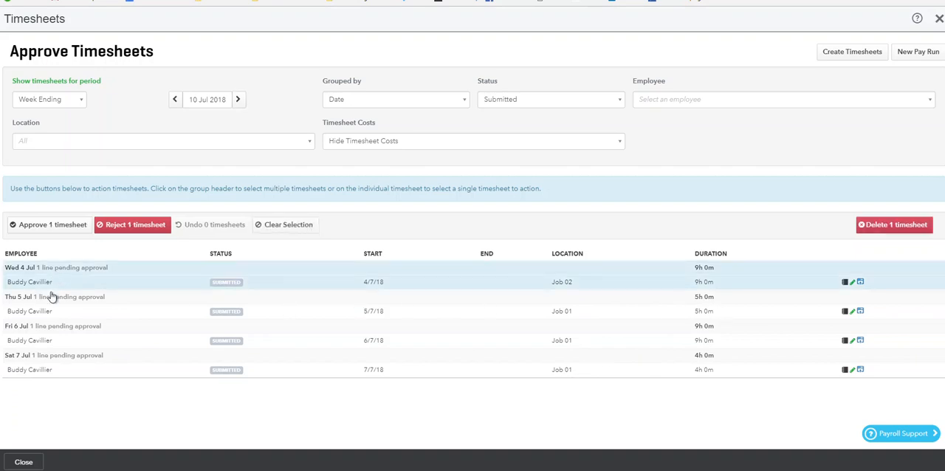
left_click(46, 302)
left_click(34, 330)
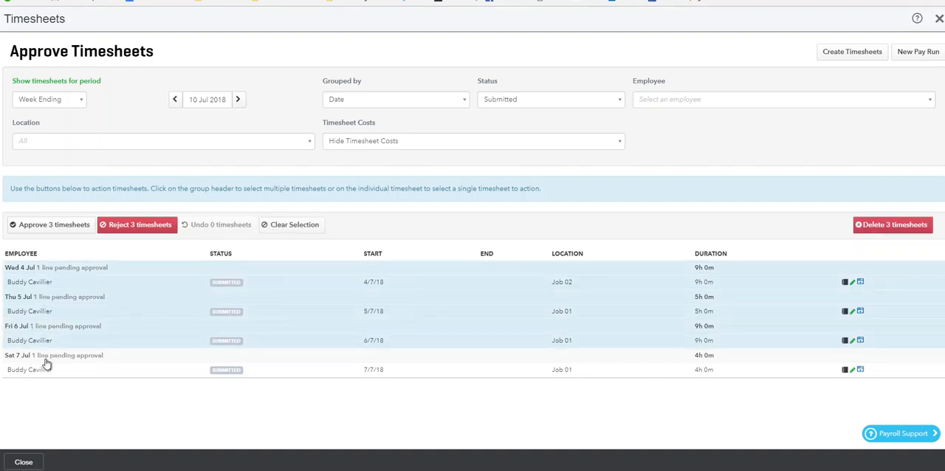
left_click(46, 363)
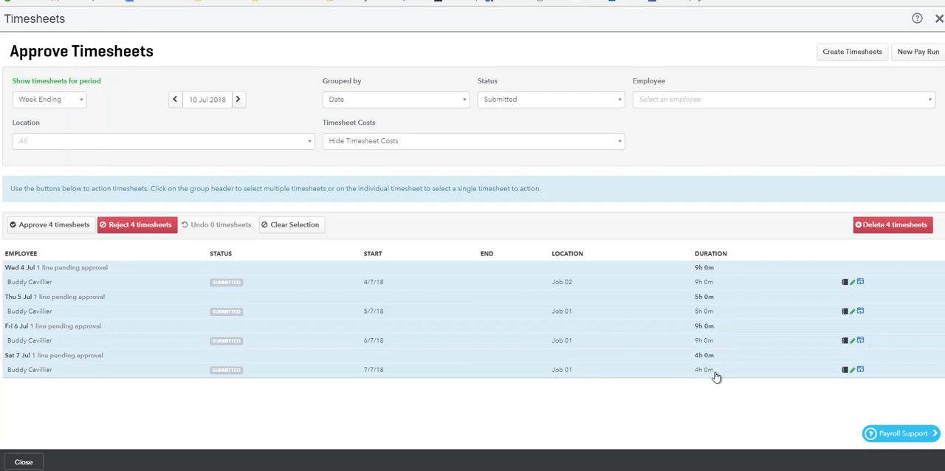
left_click(53, 226)
left_click(602, 115)
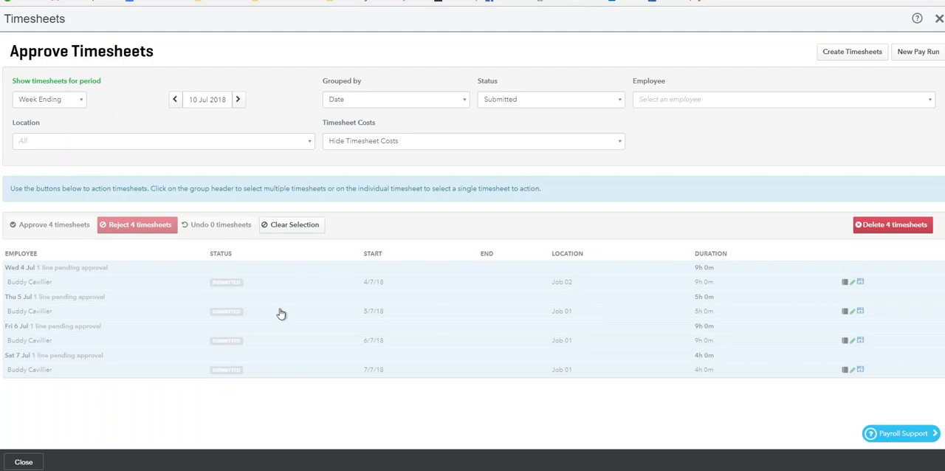
left_click(50, 230)
left_click(51, 227)
left_click(43, 231)
left_click(40, 229)
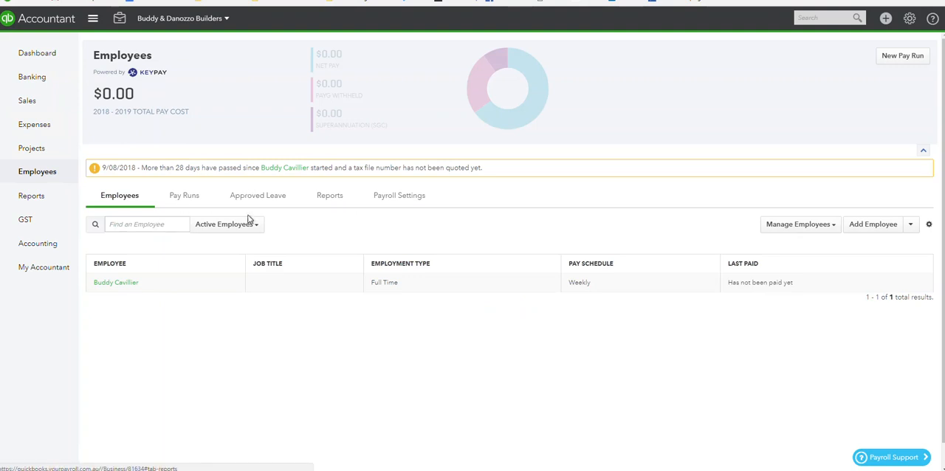
- Reopen timesheet approval from employee management and show the submitted timesheets for the week ending 8 Jul 2018
left_click(815, 230)
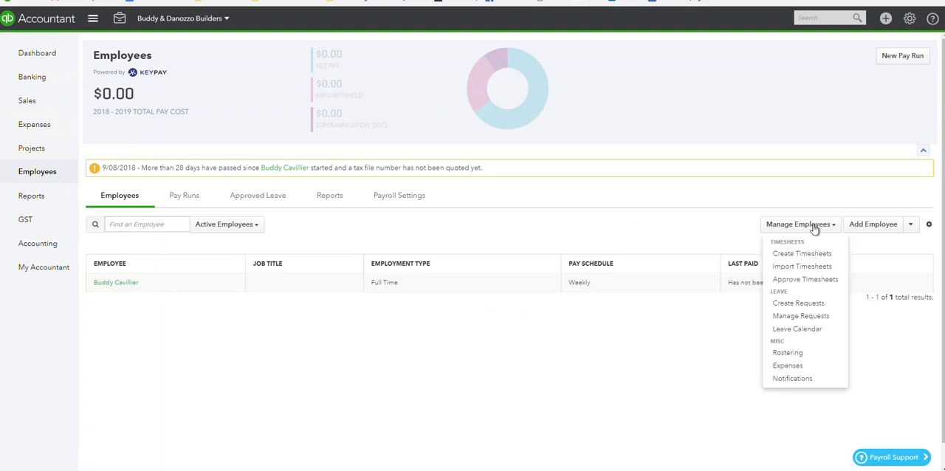
left_click(804, 279)
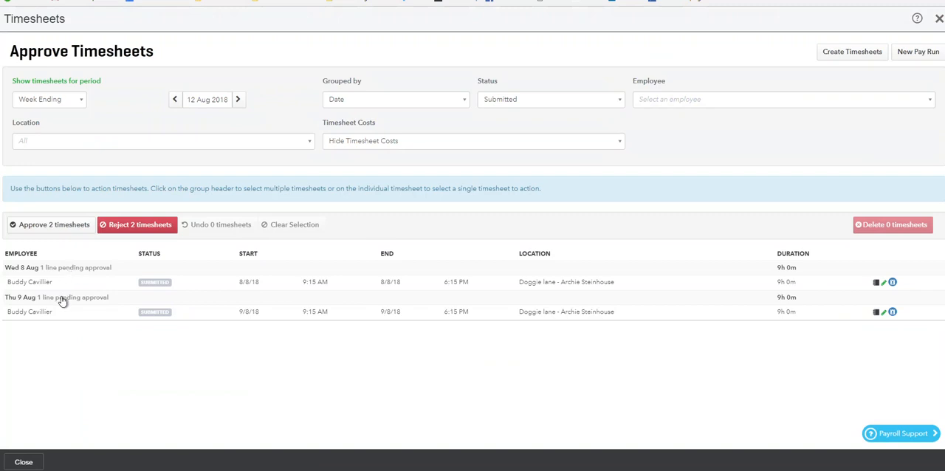
left_click(177, 99)
left_click(178, 99)
left_click(178, 99)
left_click(177, 100)
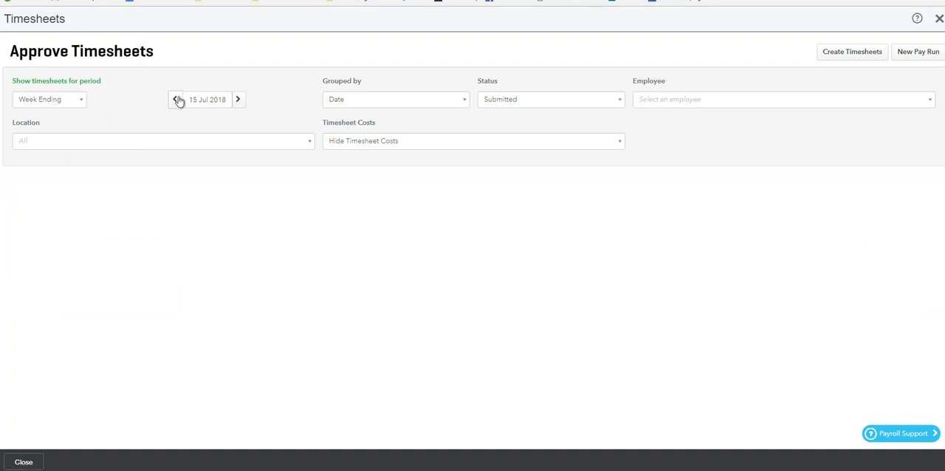
left_click(178, 99)
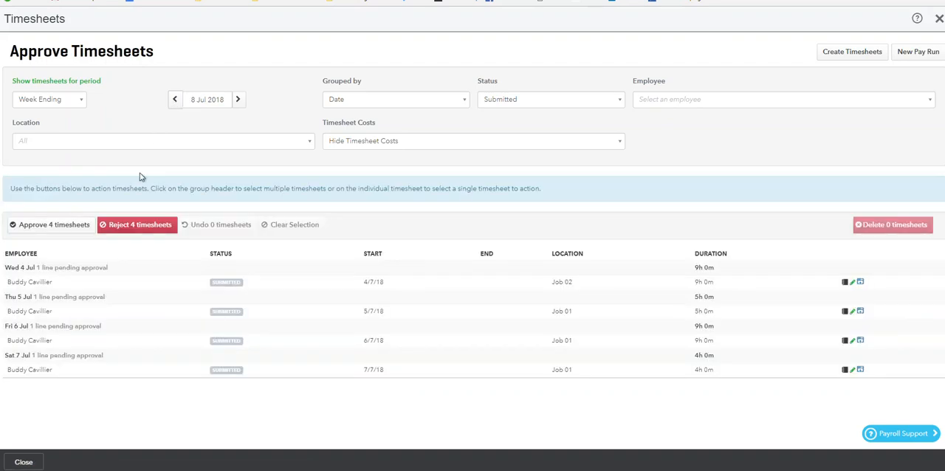
- Approve the four submitted timesheets dated 4 to 7 July, and close the timesheet approval page
left_click(53, 270)
left_click(79, 301)
left_click(70, 329)
left_click(73, 357)
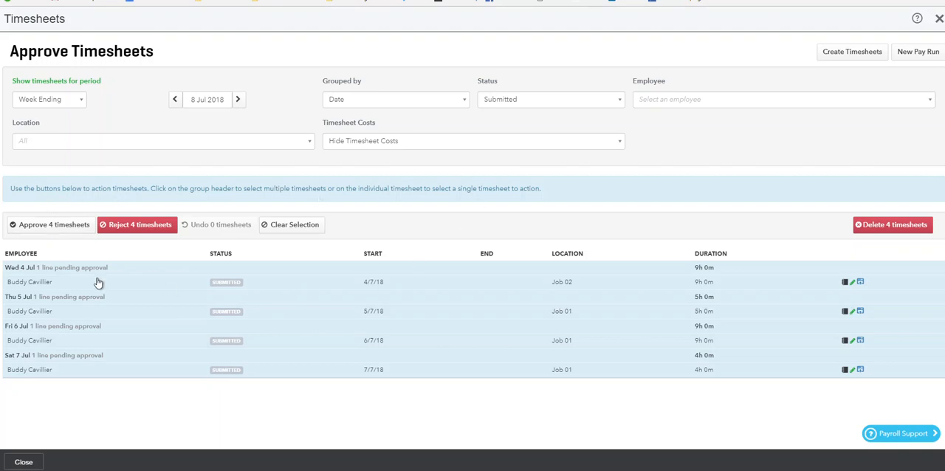
left_click(49, 225)
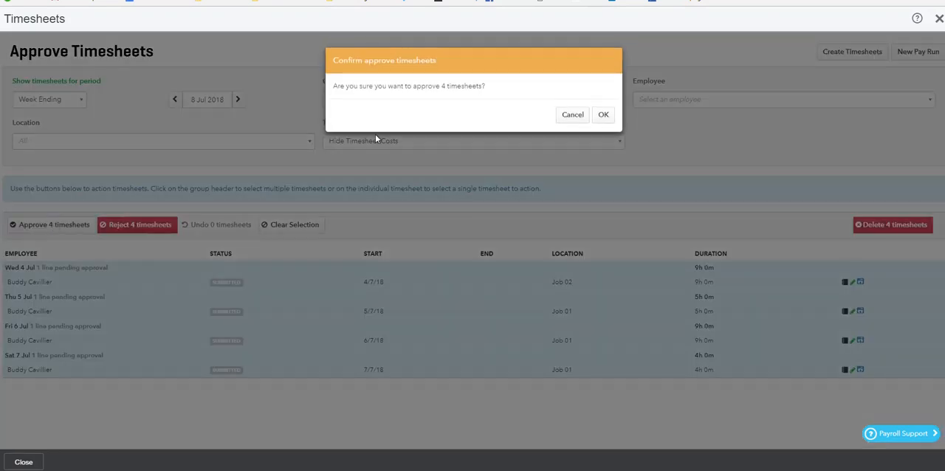
left_click(602, 111)
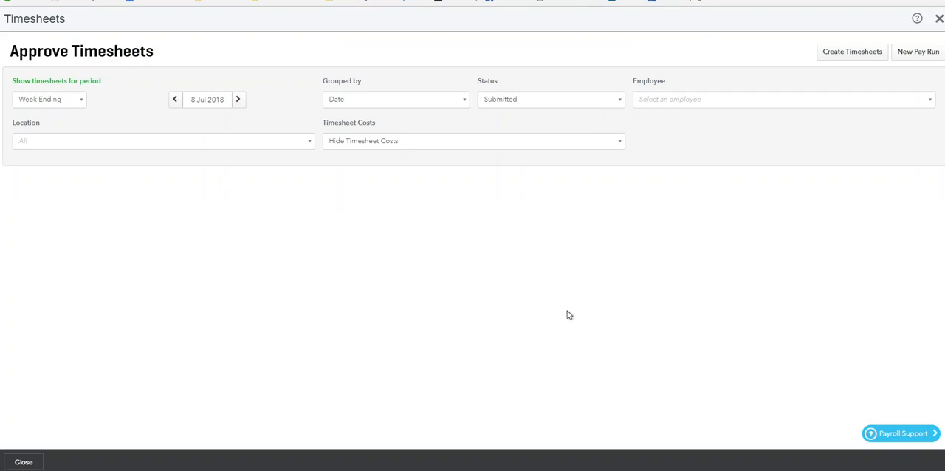
left_click(938, 19)
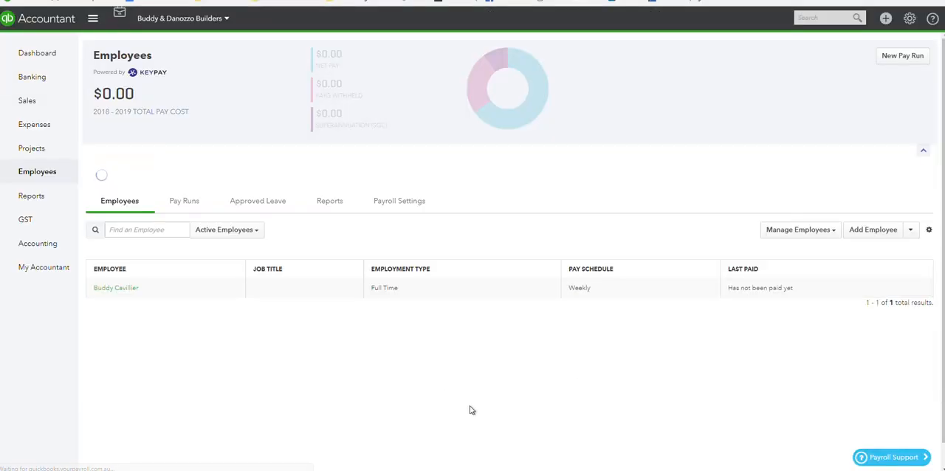
- Start a new pay run on the Weekly schedule with the pay period ending on 7/07/2018
left_click(891, 64)
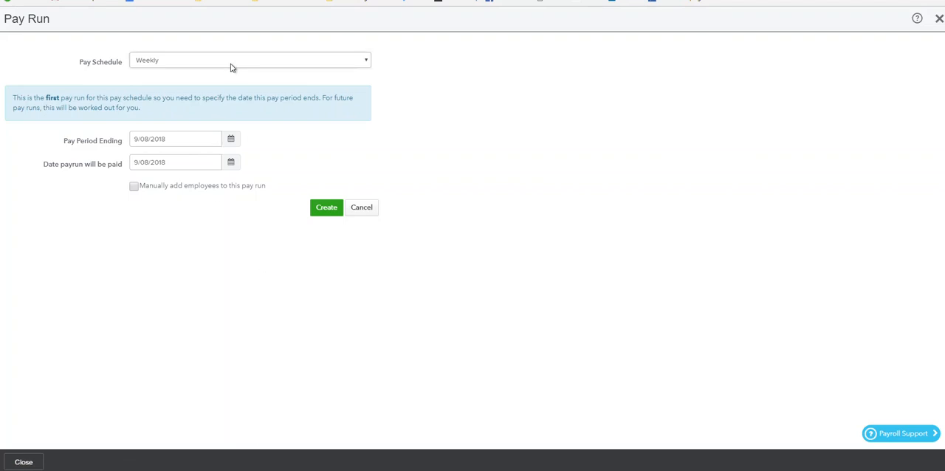
left_click(231, 141)
left_click(147, 163)
left_click(147, 163)
left_click(249, 164)
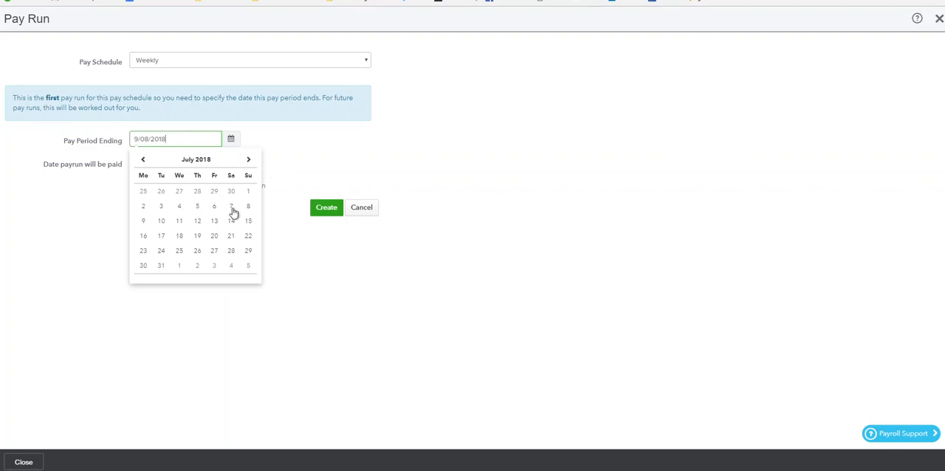
left_click(231, 208)
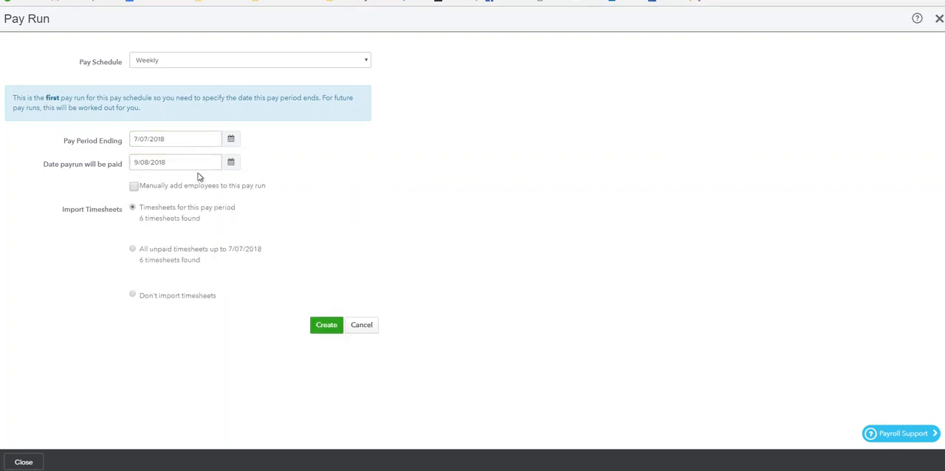
- Set the pay run's payment date to 7/07/2018 and create it with the timesheets for this pay period
left_click(231, 162)
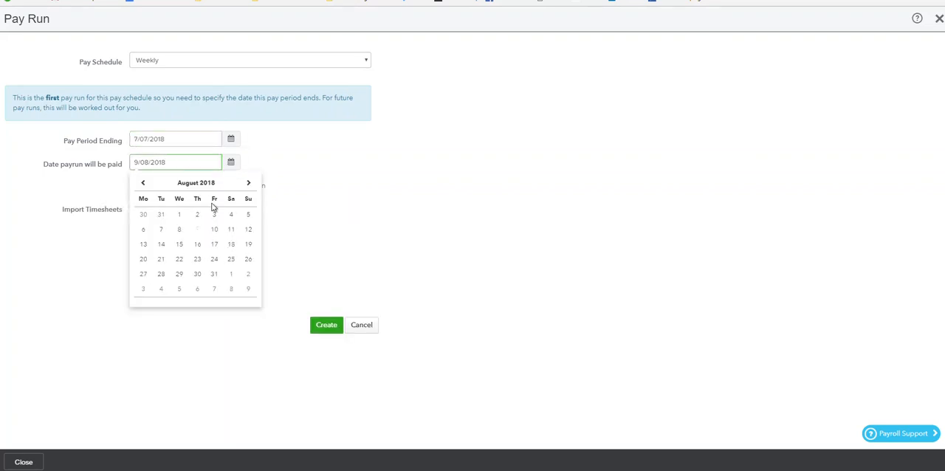
left_click(143, 183)
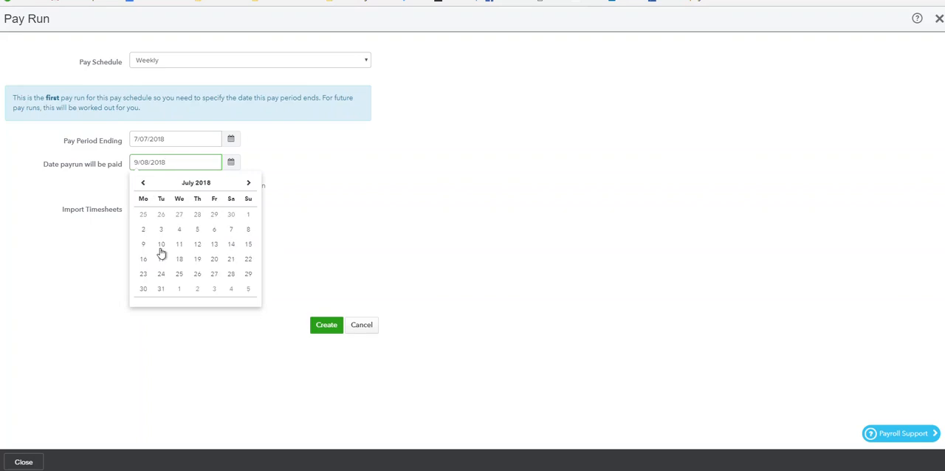
left_click(232, 230)
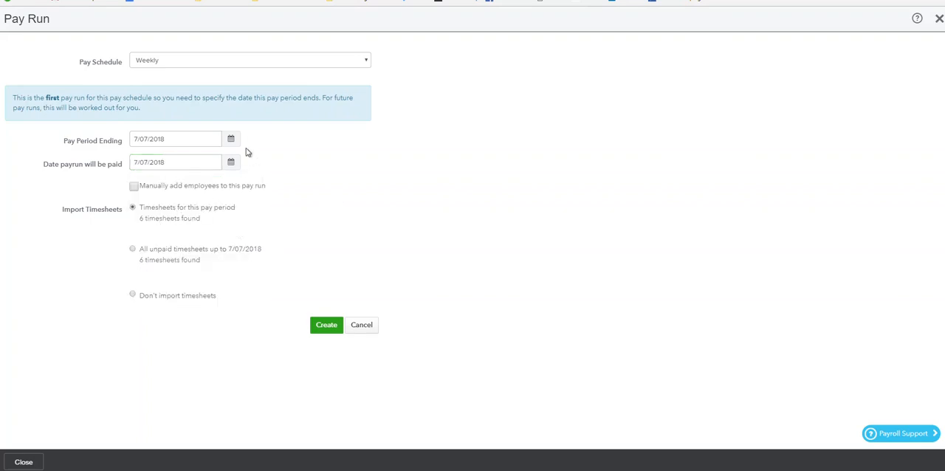
left_click(323, 329)
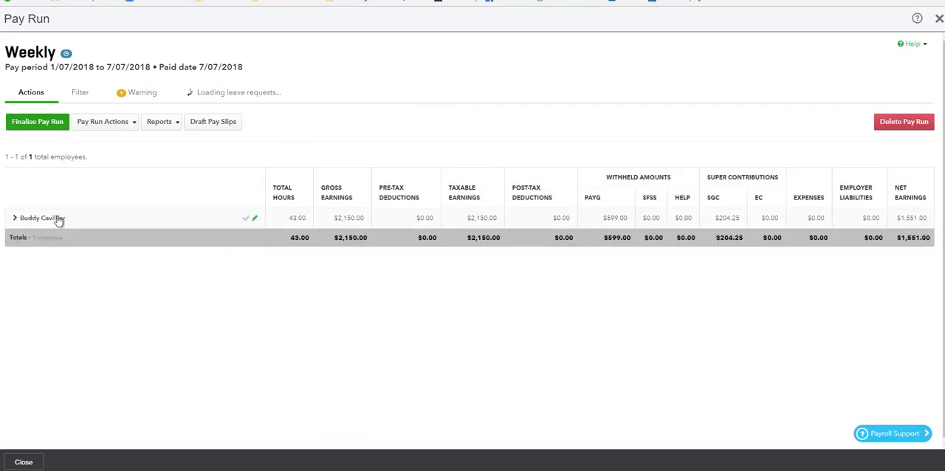
- Expand the employee's entry in the pay run and review the hourly earnings by job and the leave accrued
left_click(59, 218)
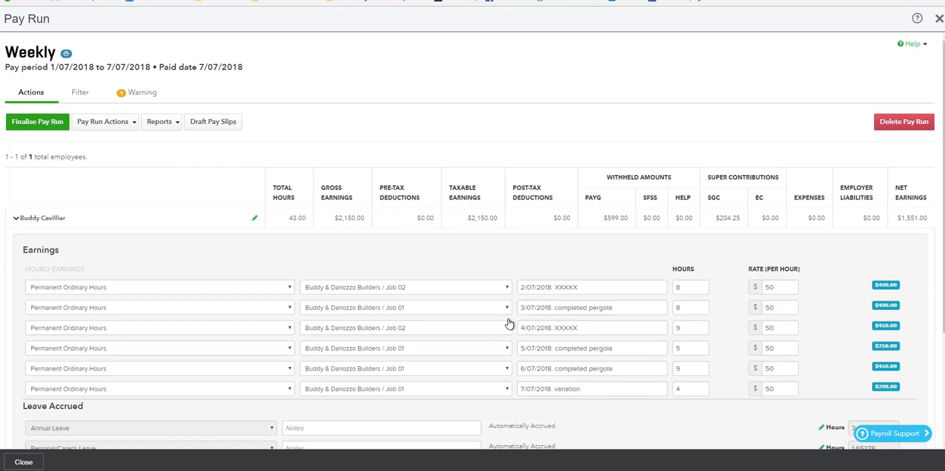
scroll(599, 400, "down", 2)
scroll(599, 393, "up", 2)
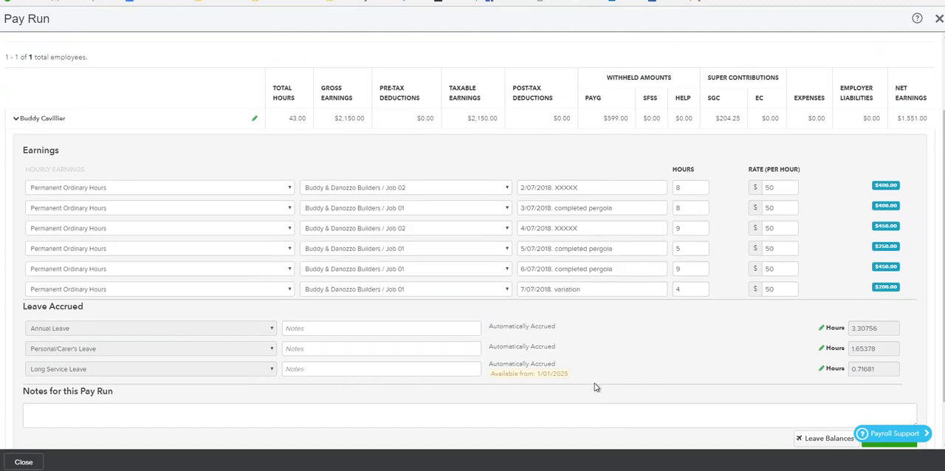
- Finalise the weekly pay run with pay slips not made available until "Publish pay slips" is clicked, and close the pay run
left_click(33, 122)
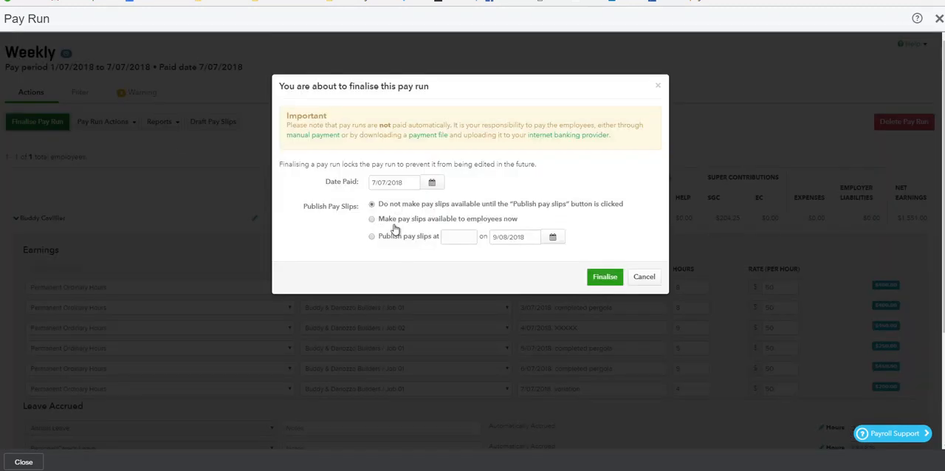
left_click(371, 220)
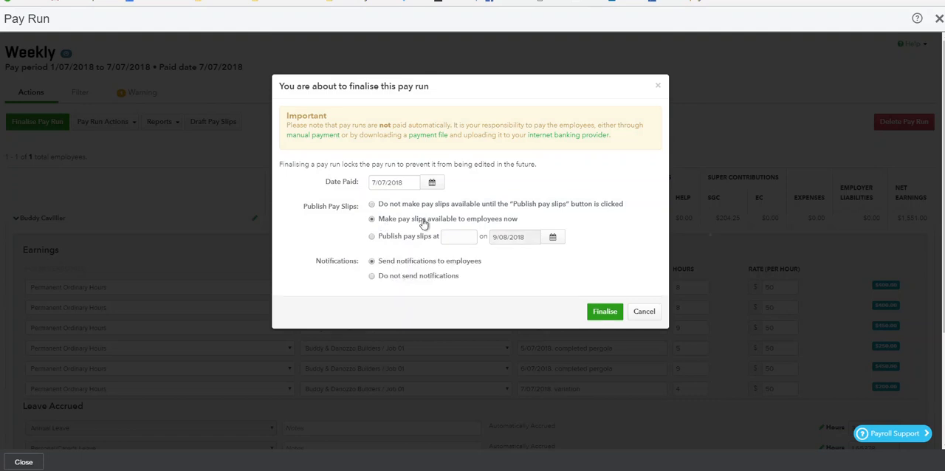
left_click(372, 203)
left_click(595, 279)
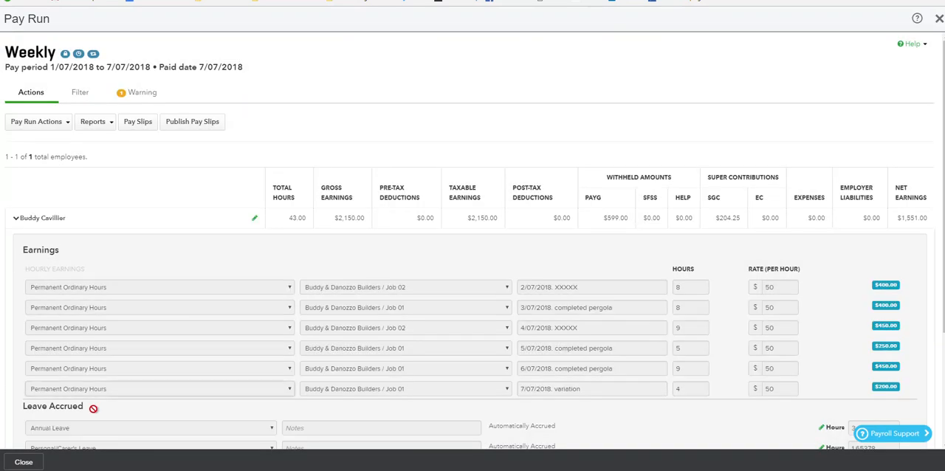
left_click(24, 462)
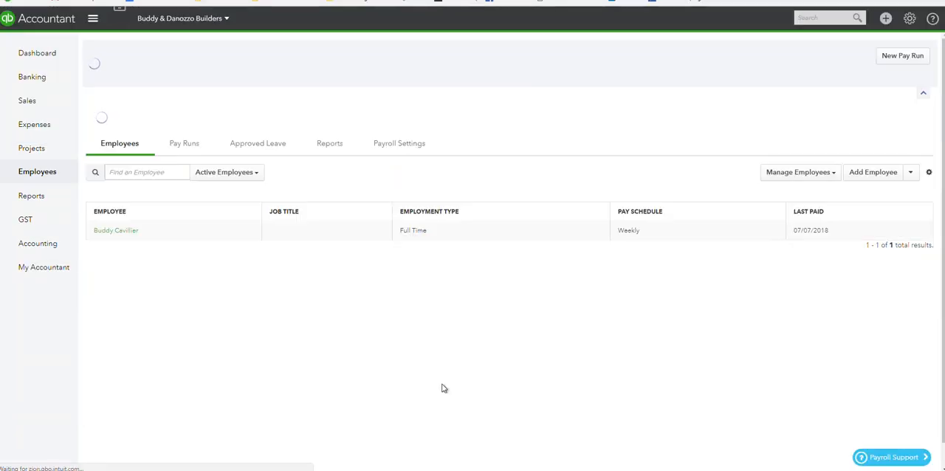